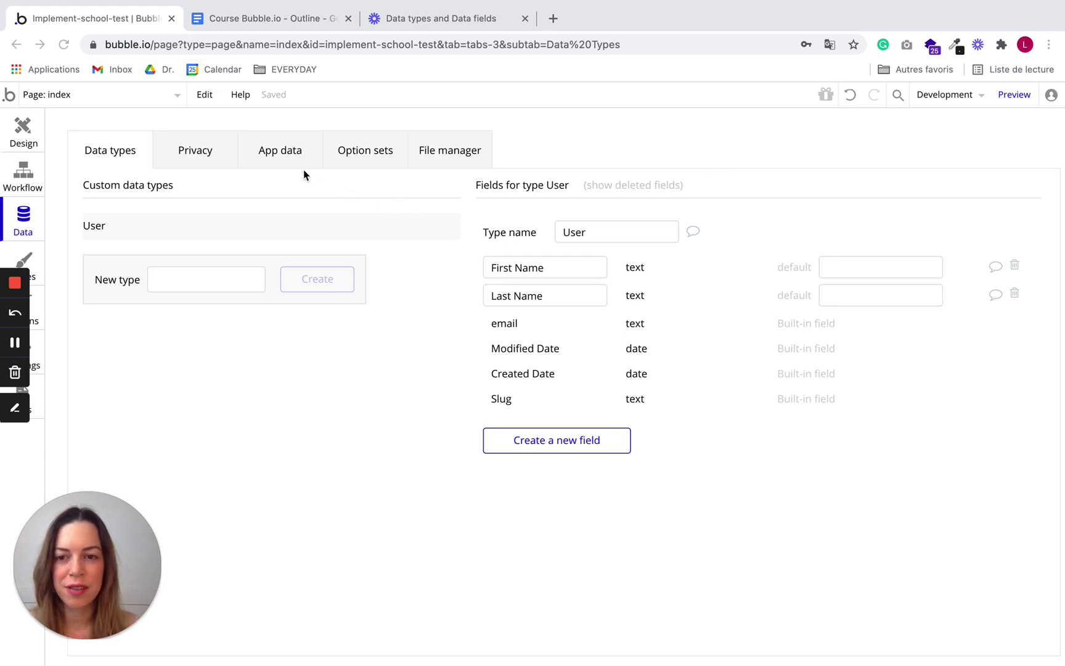
Switch to the App data subtab to view the empty All Users table.
click(272, 158)
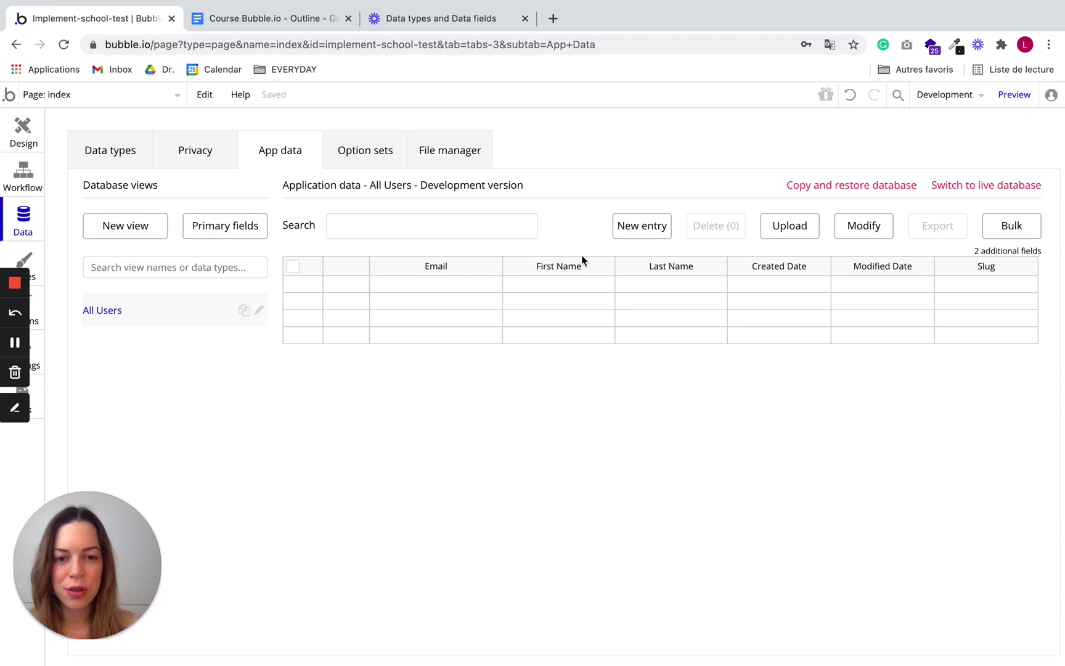
Create a User entry with first name, last name and autofilled email, dismissing the confirmation.
click(632, 233)
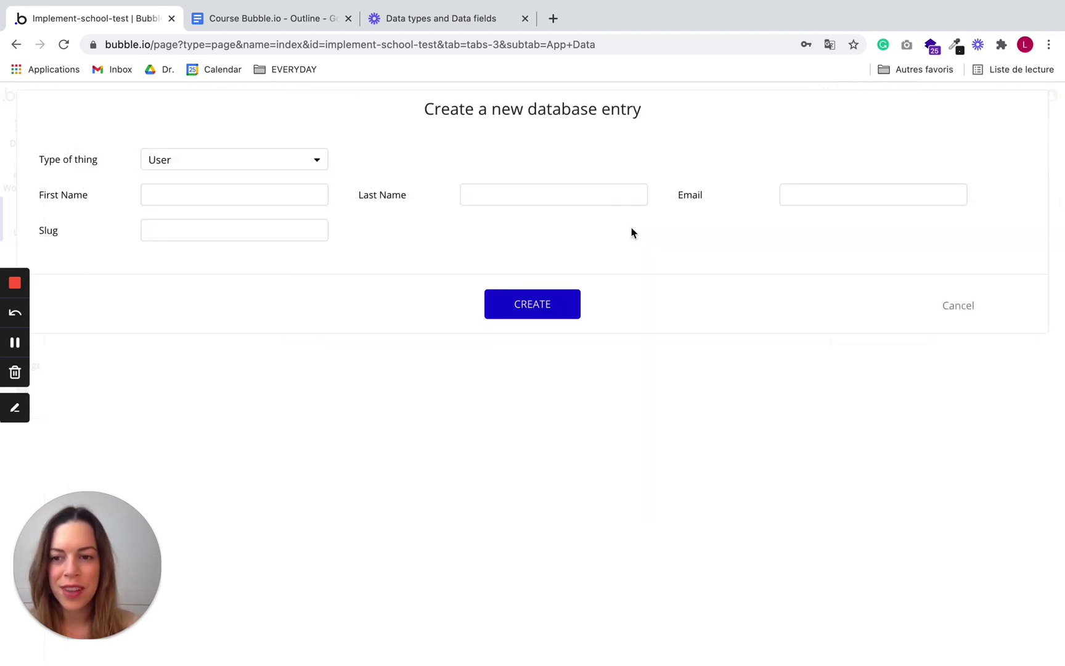
click(263, 191)
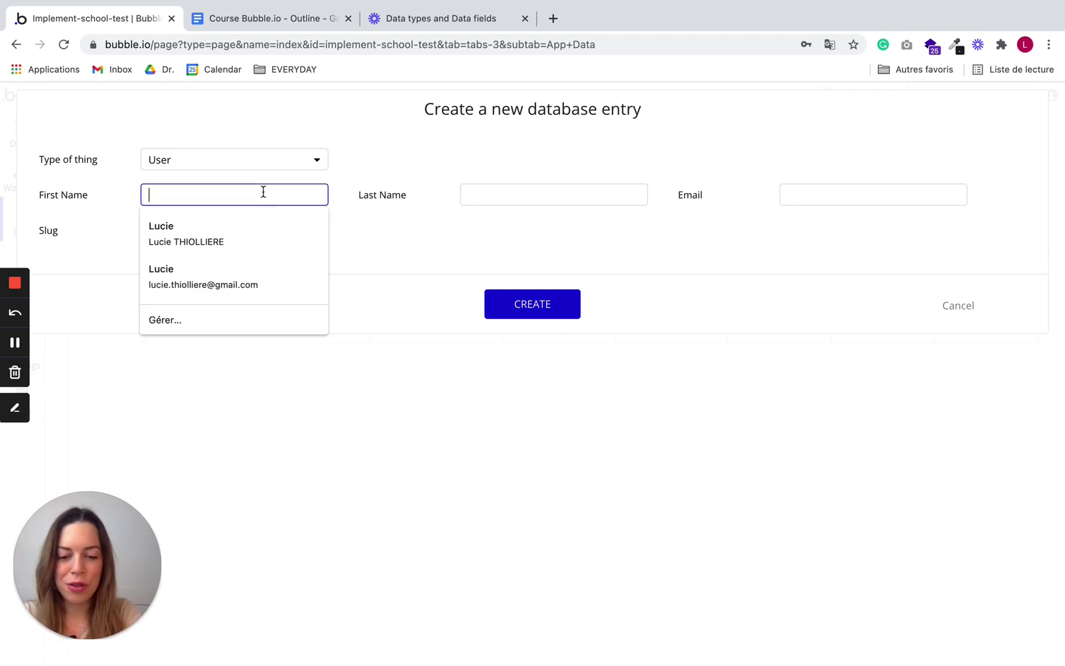
text(Lucie)
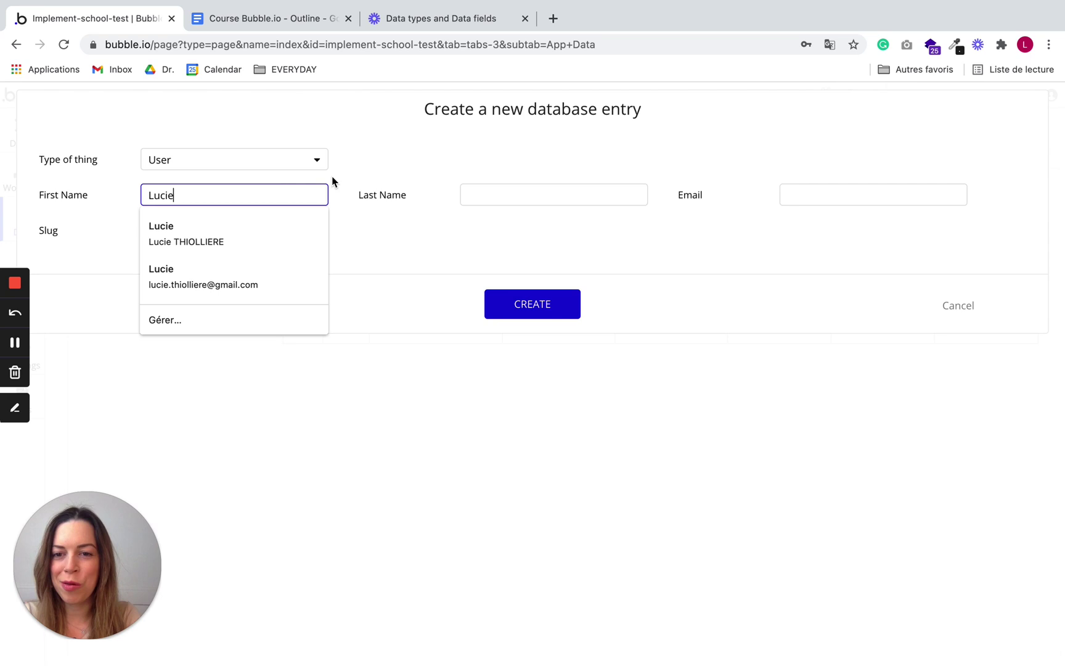
click(335, 181)
click(468, 197)
text(t)
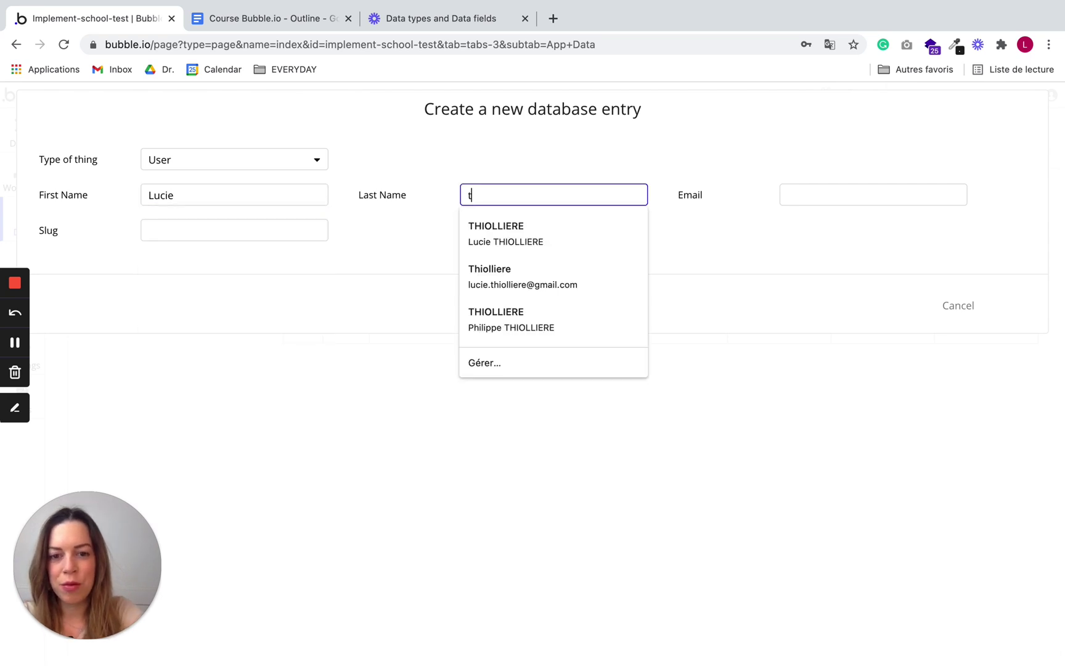
click(491, 231)
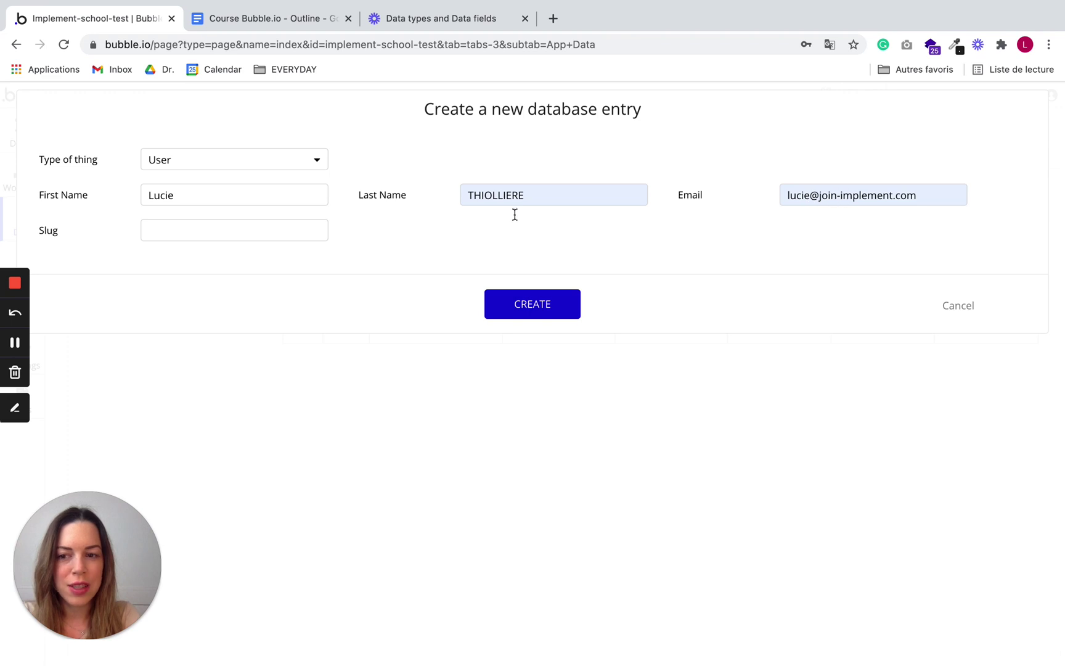
click(513, 309)
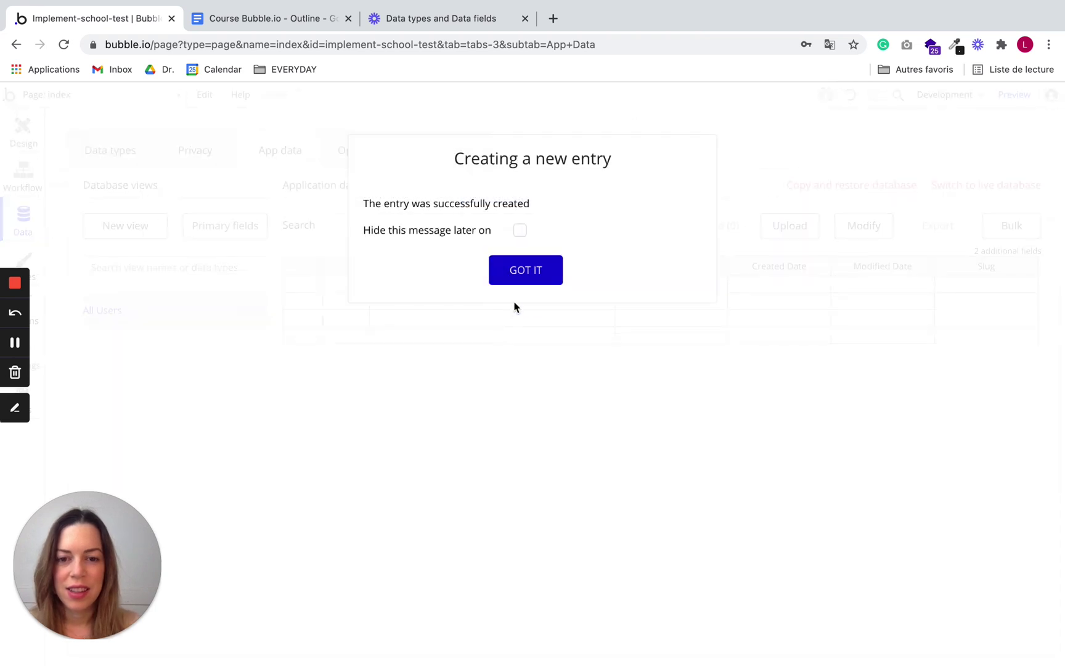
click(522, 275)
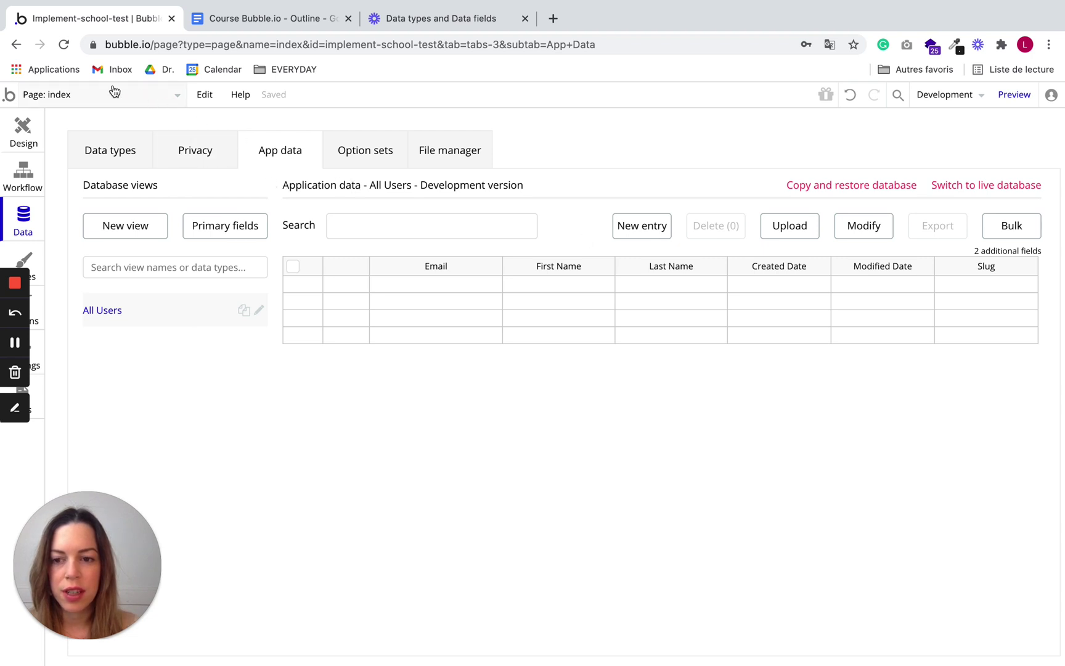
Reload the editor and reopen the All Users database view to refresh its records.
click(63, 44)
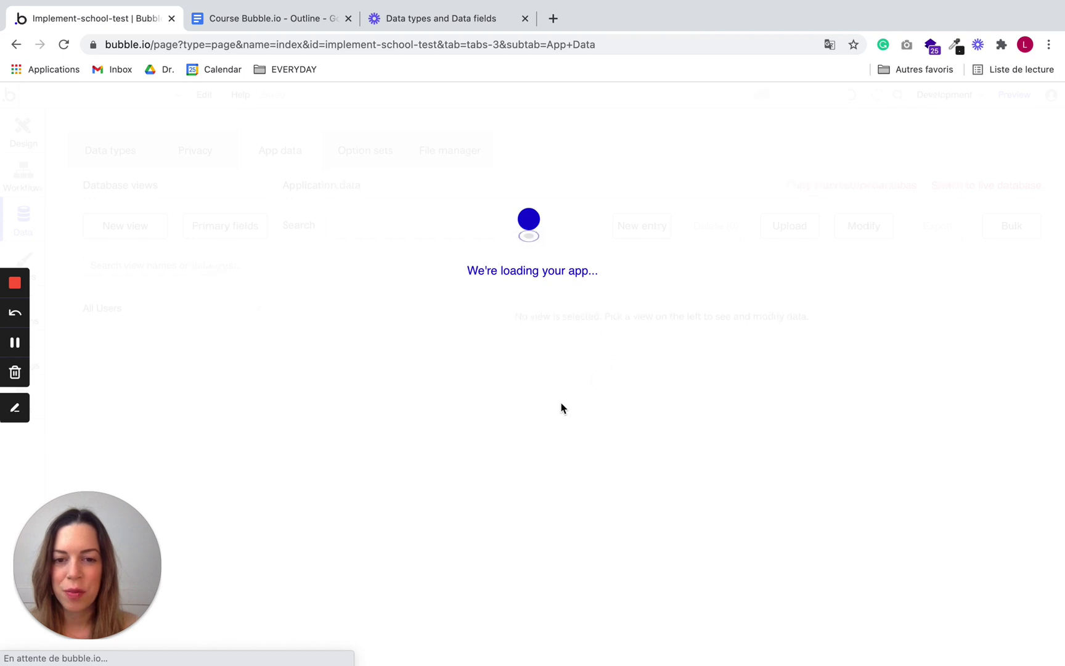
click(148, 306)
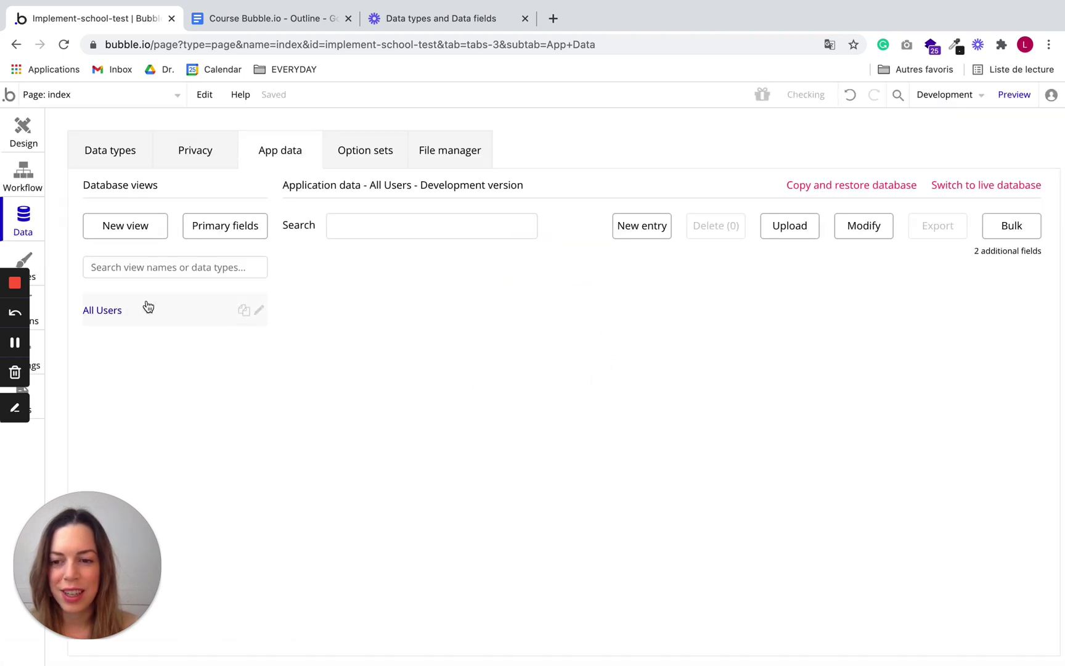